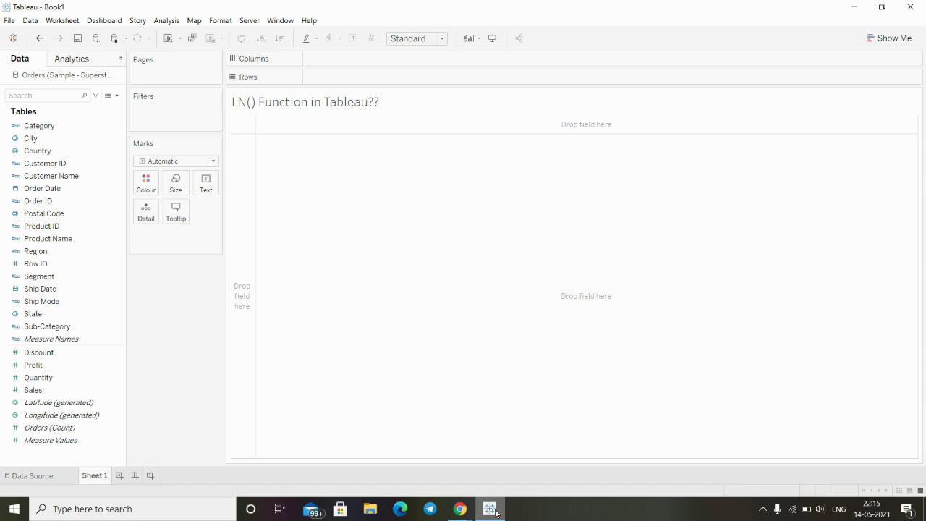
# Step: Create a calculated field named LN with the formula LN(0) and apply it
pyautogui.click(495, 513)
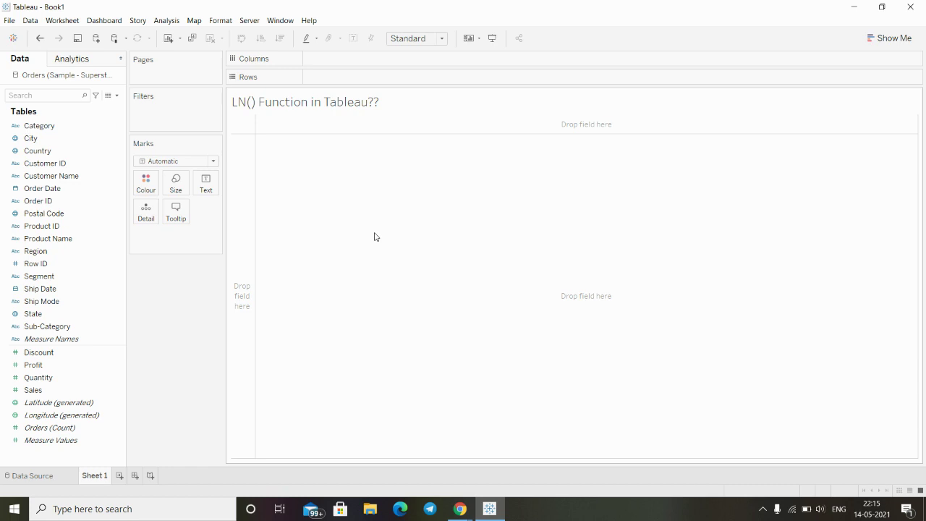
pyautogui.moveTo(373, 237)
pyautogui.mouseDown()
pyautogui.moveTo(108, 95)
pyautogui.moveTo(269, 184)
pyautogui.mouseUp()
pyautogui.click(117, 95)
pyautogui.click(67, 107)
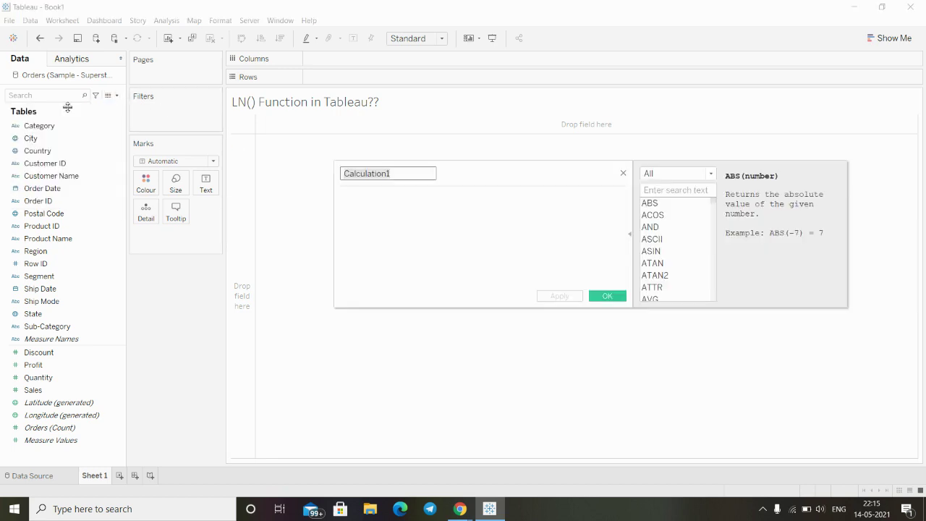
pyautogui.press('BackSpace')
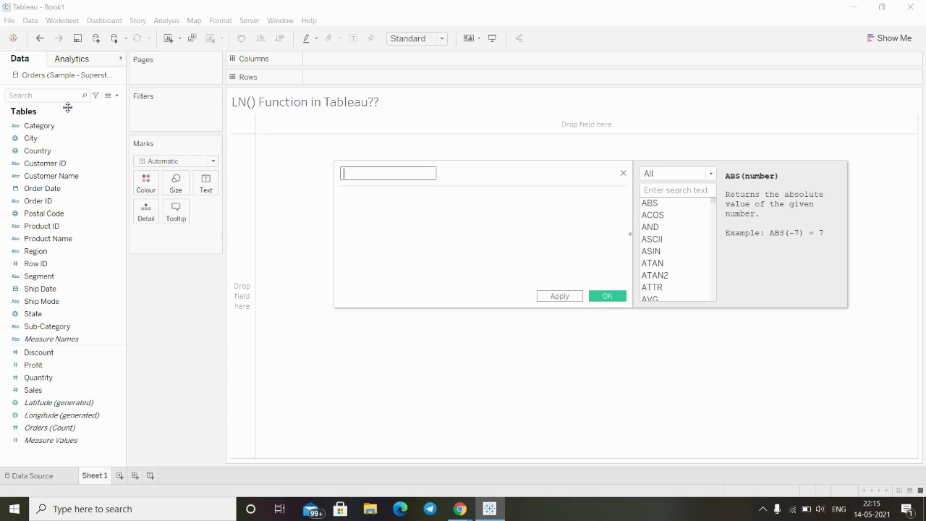
pyautogui.write('L')
pyautogui.write('N')
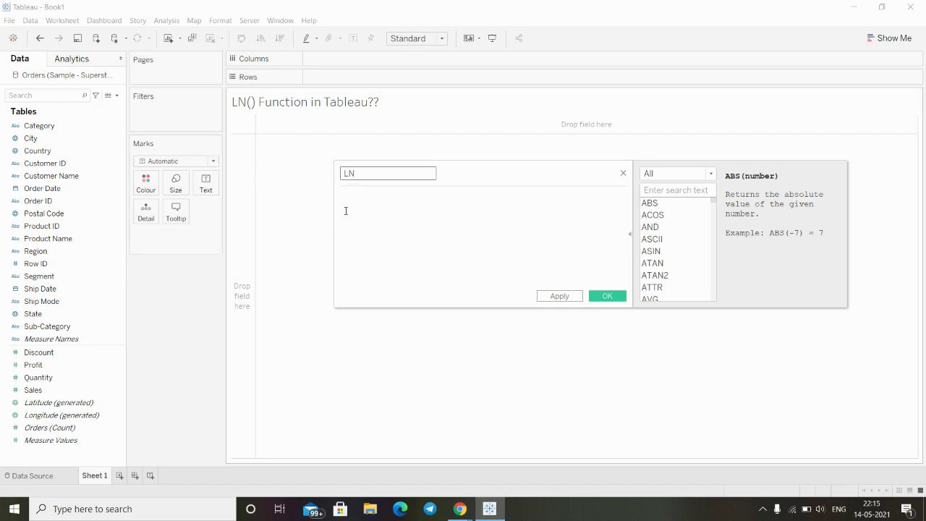
pyautogui.click(368, 210)
pyautogui.write('LN')
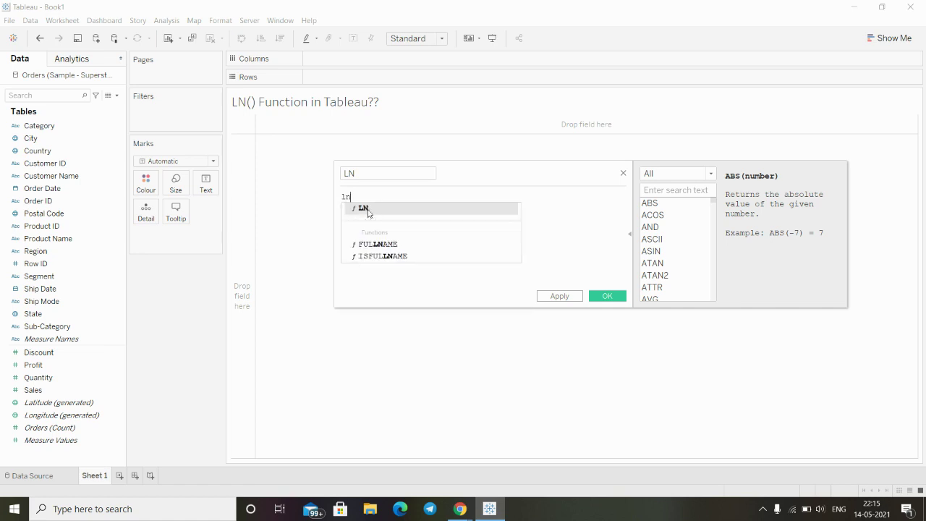
pyautogui.write('(')
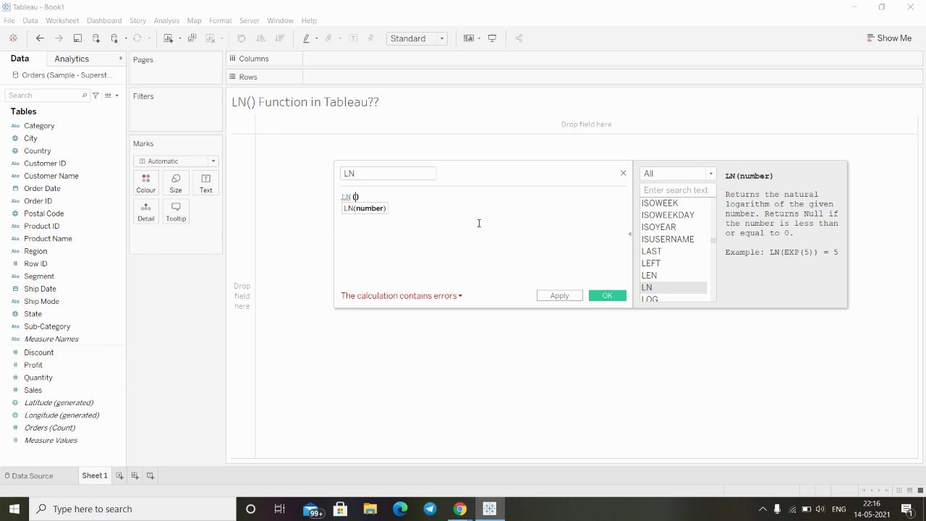
pyautogui.write('0')
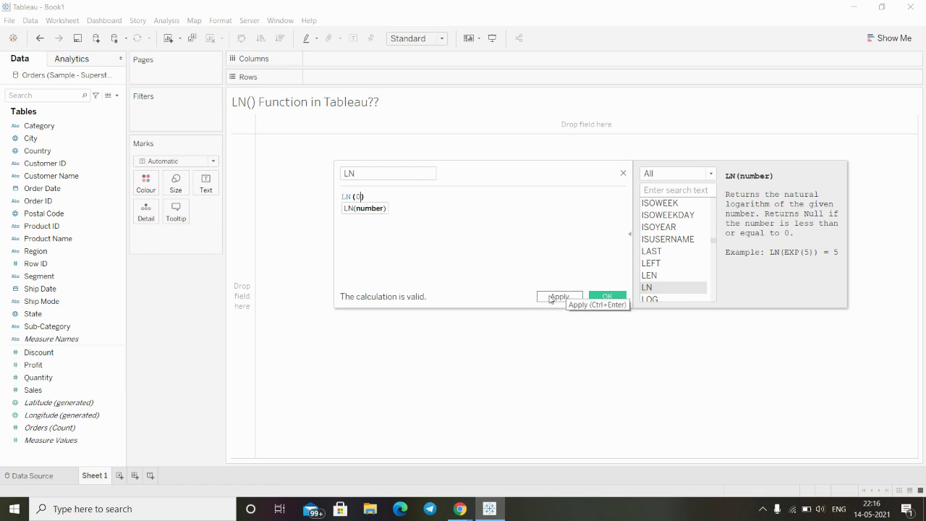
pyautogui.click(553, 296)
# Step: Put LN on the Marks card and change its aggregation from SUM to Average
pyautogui.click(618, 297)
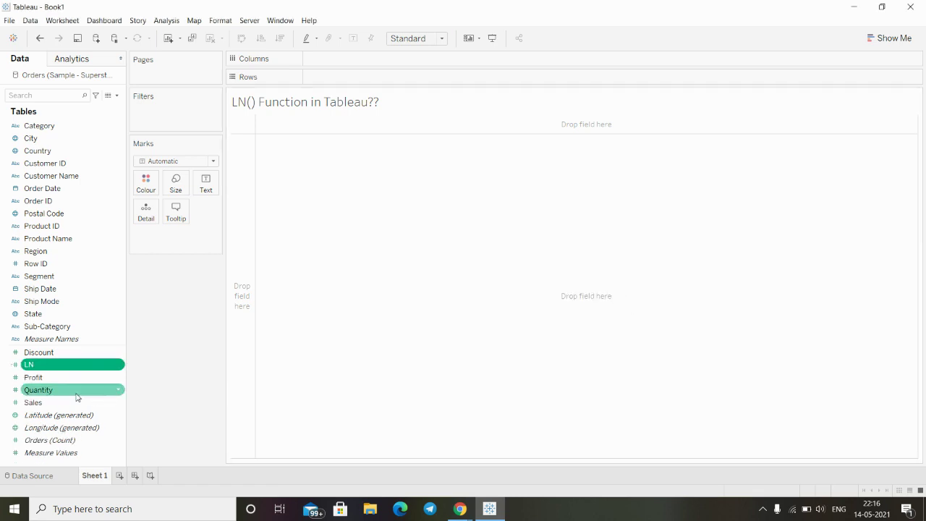
pyautogui.moveTo(33, 365)
pyautogui.mouseDown()
pyautogui.moveTo(149, 372)
pyautogui.moveTo(204, 185)
pyautogui.mouseUp()
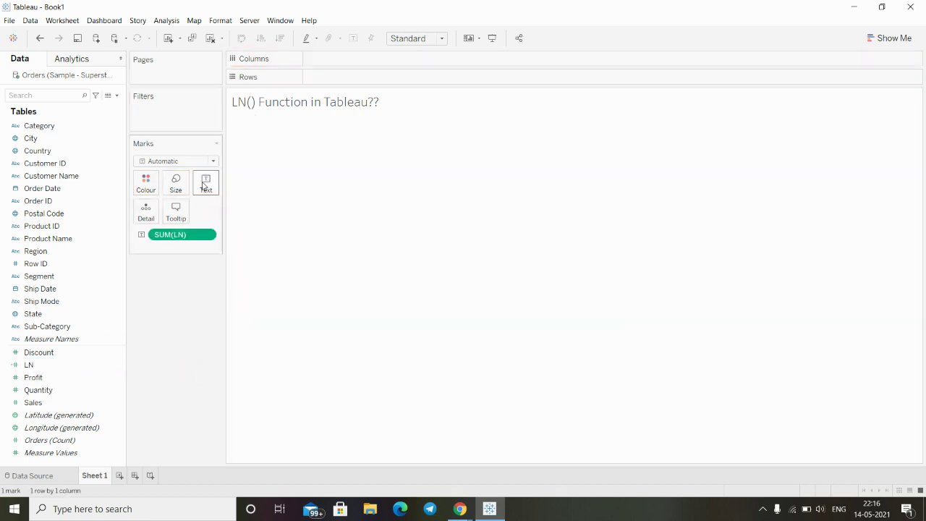
pyautogui.click(207, 235)
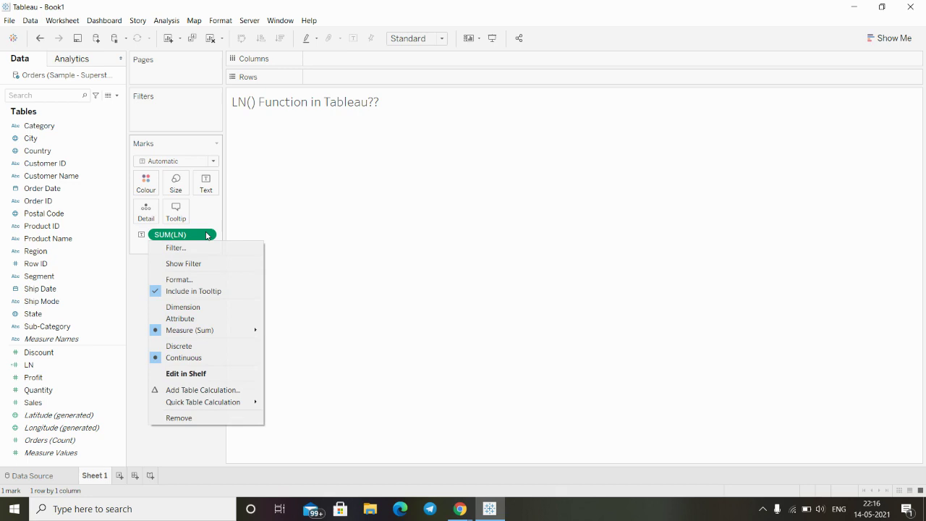
pyautogui.moveTo(189, 329)
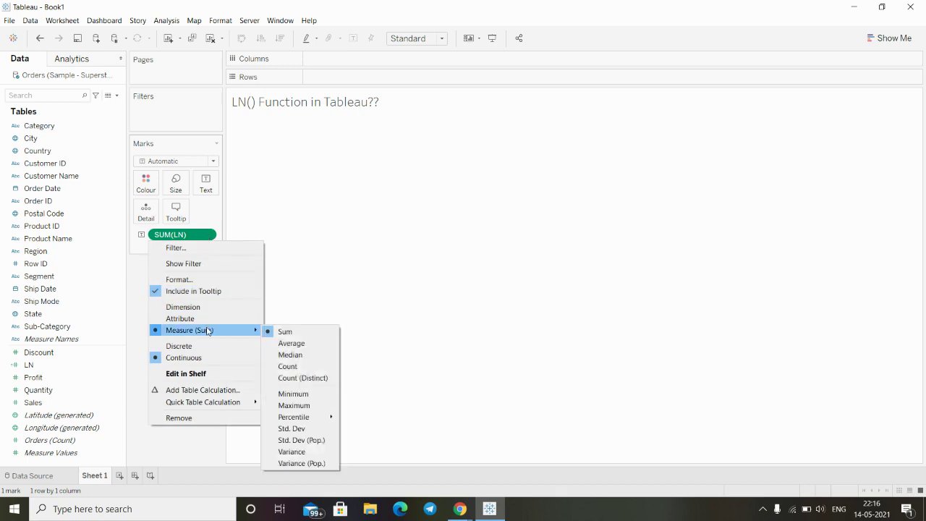
pyautogui.click(284, 344)
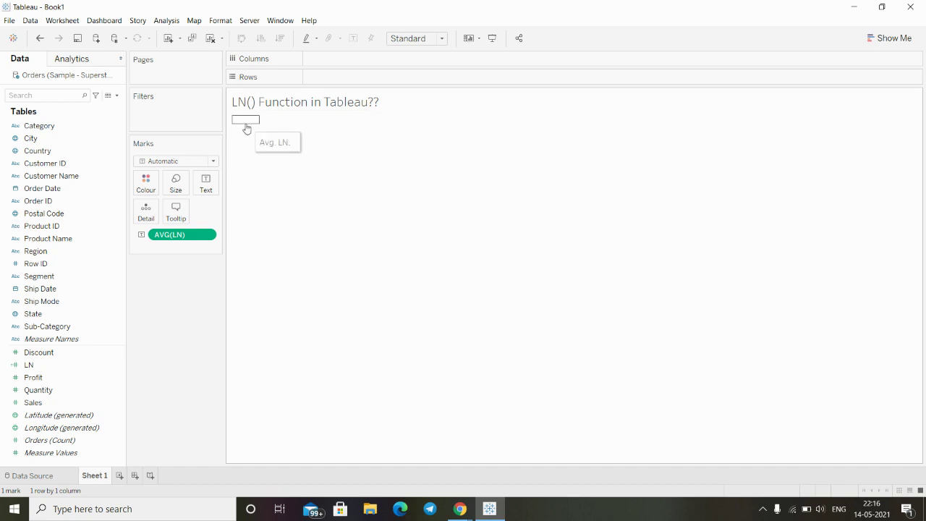
# Step: Edit the LN formula to LN(1) and apply it, then clear the 1
pyautogui.moveTo(245, 120)
pyautogui.rightClick(42, 364)
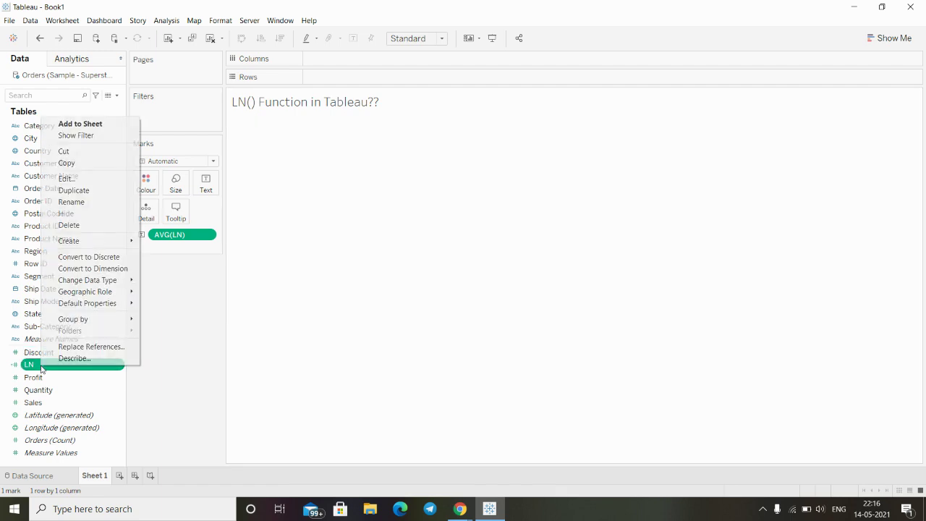
pyautogui.click(90, 180)
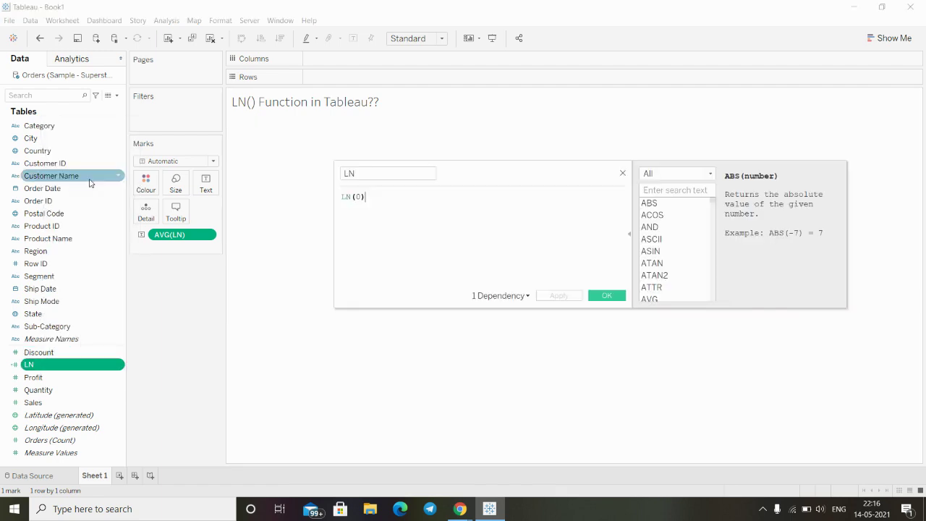
pyautogui.click(361, 196)
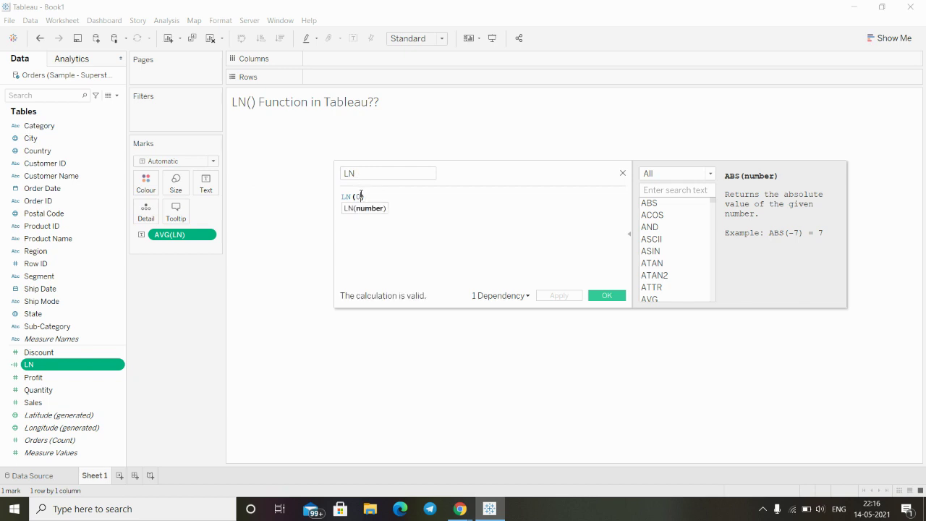
pyautogui.press('BackSpace')
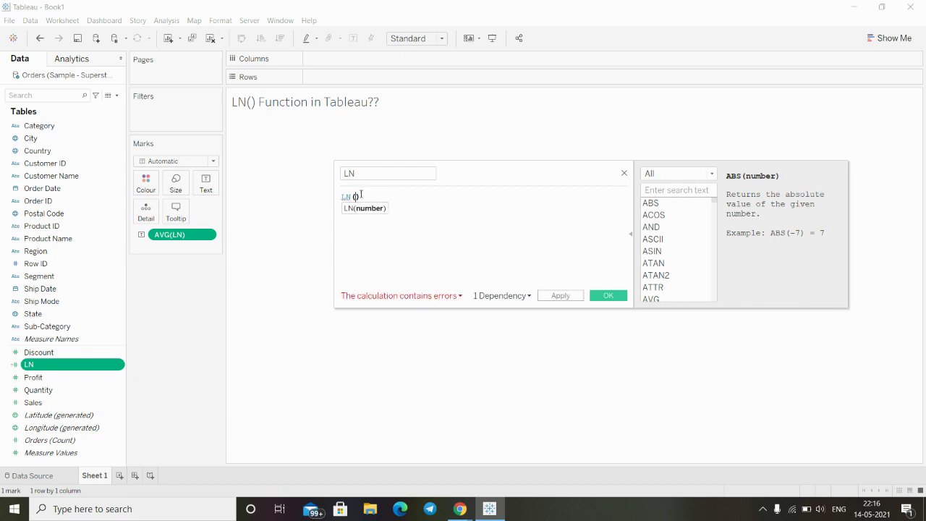
pyautogui.write('1')
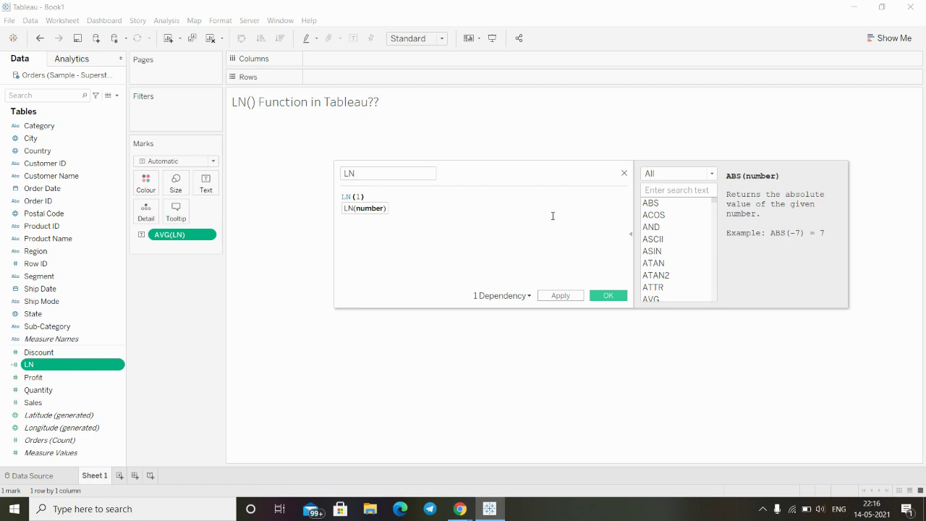
pyautogui.click(552, 298)
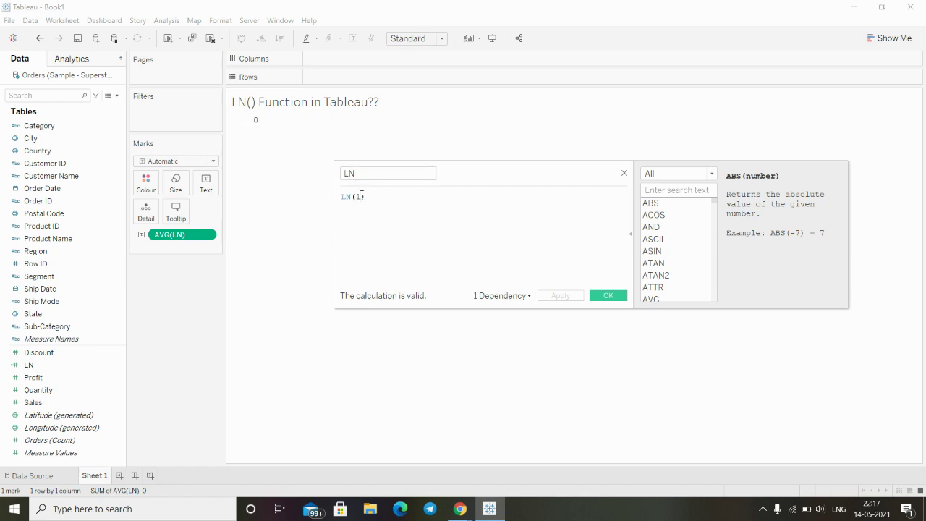
pyautogui.click(362, 195)
pyautogui.press('BackSpace')
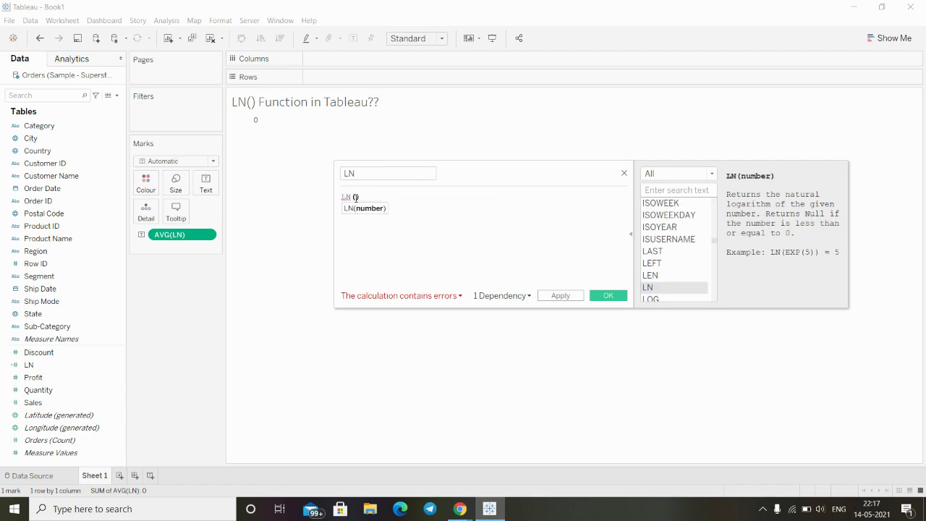
# Step: Rewrite the LN formula as LN(EXP(12)) and apply it so the sheet shows 12.00
pyautogui.write('exp')
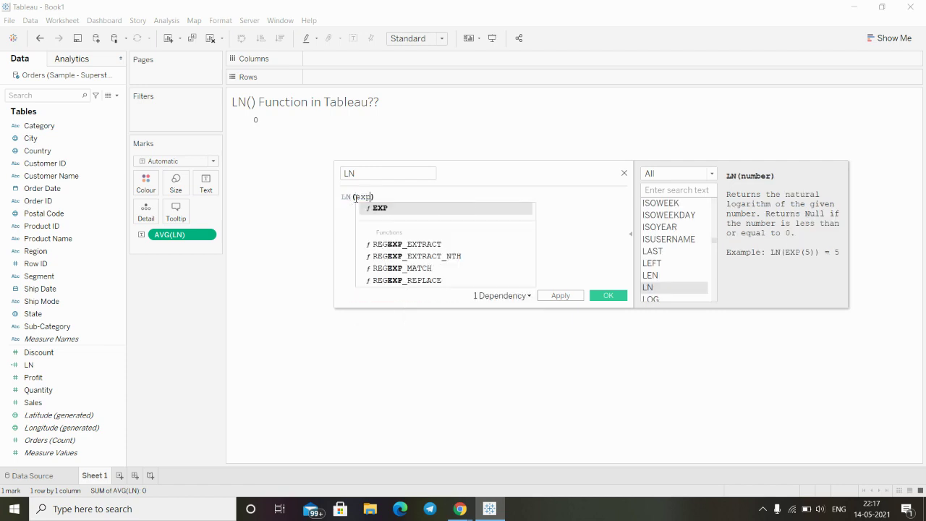
pyautogui.press('Return')
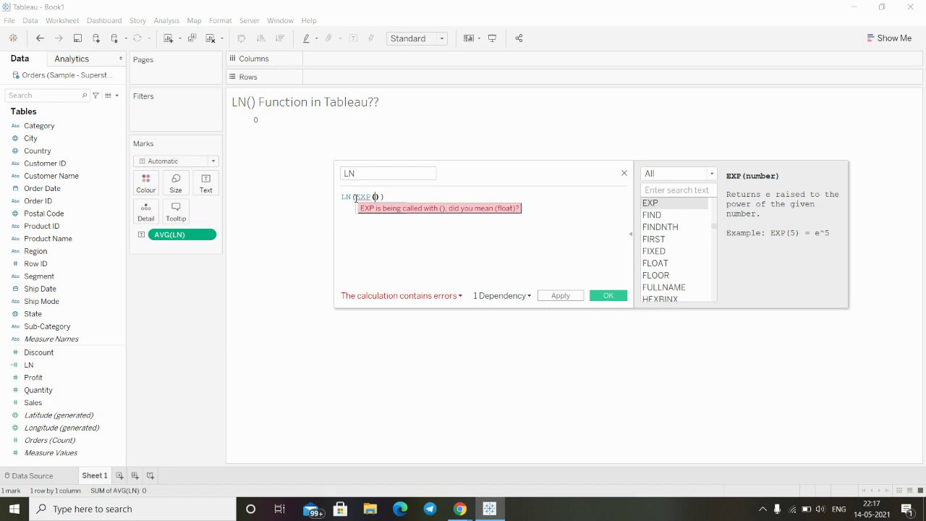
pyautogui.write('12')
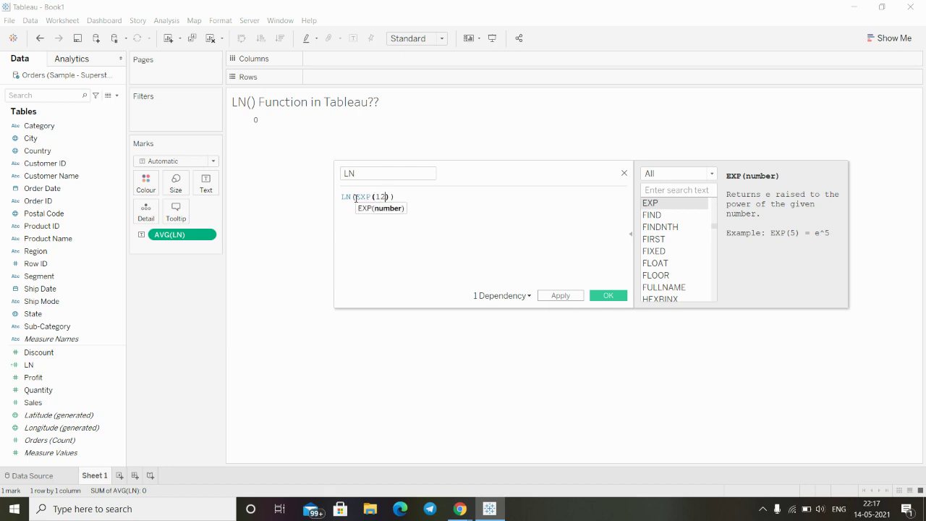
pyautogui.click(401, 198)
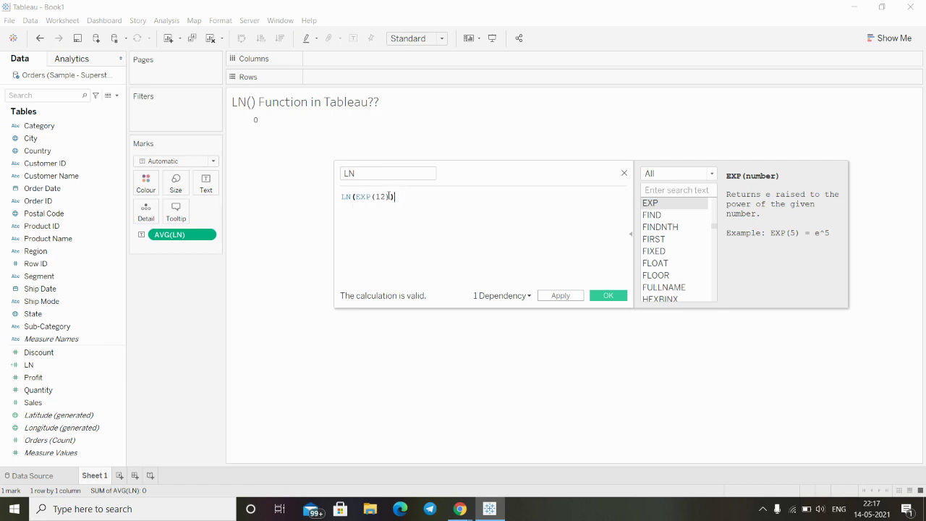
pyautogui.click(562, 296)
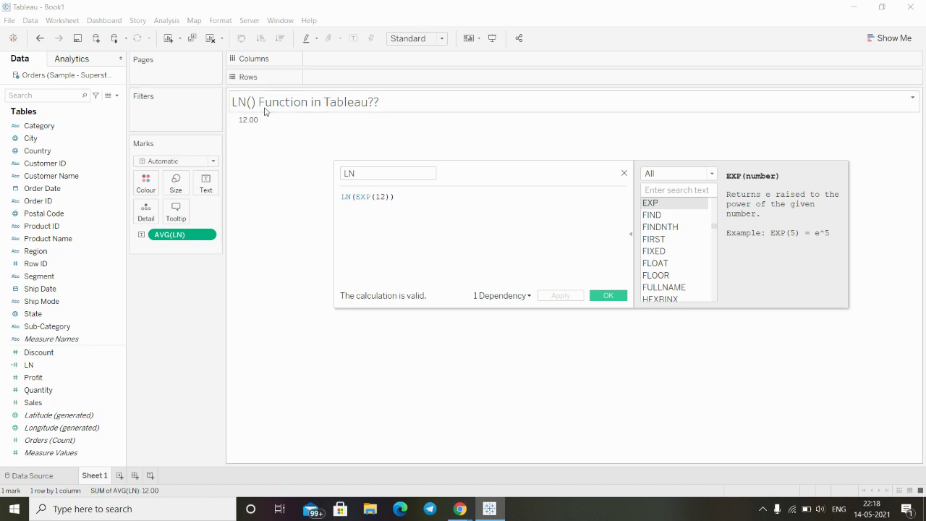
pyautogui.click(386, 196)
pyautogui.click(389, 196)
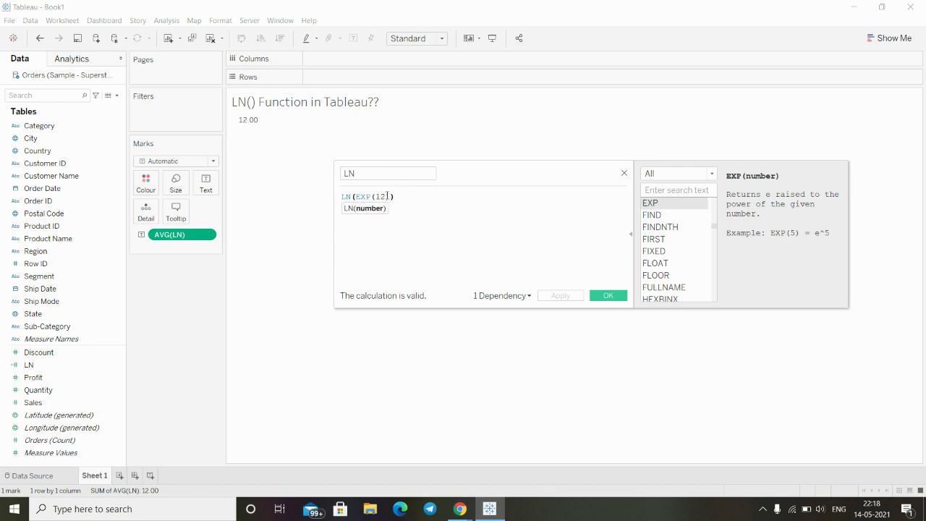
pyautogui.press('Right')
# Step: Change the formula to LN(12), apply it to show 2.485, and save
pyautogui.press('BackSpace')
pyautogui.press('BackSpace')
pyautogui.press('BackSpace')
pyautogui.press('BackSpace')
pyautogui.press('BackSpace')
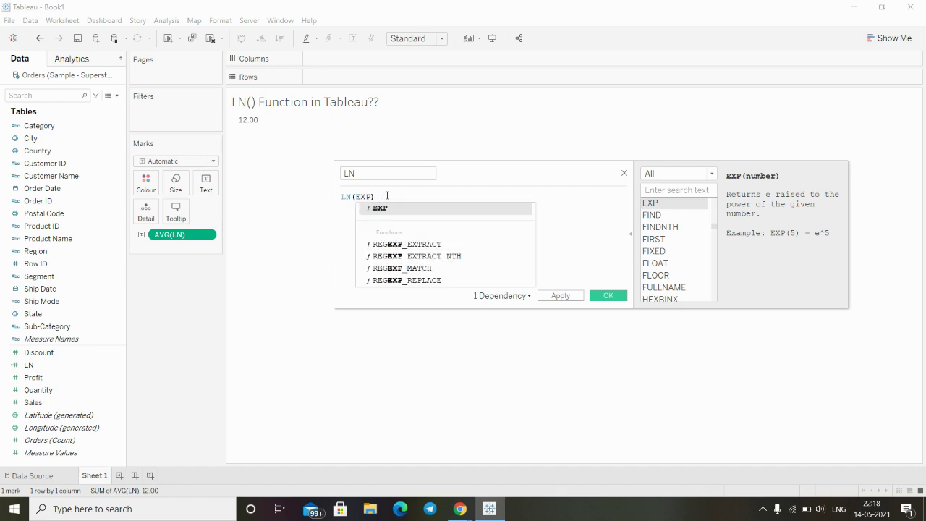
pyautogui.press('BackSpace')
pyautogui.press('BackSpace')
pyautogui.press('BackSpace')
pyautogui.write('12')
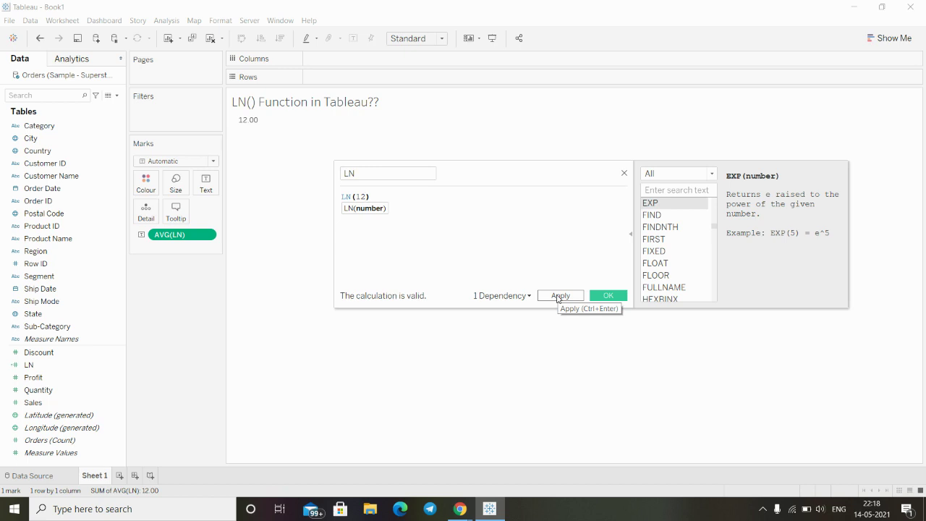
pyautogui.click(559, 297)
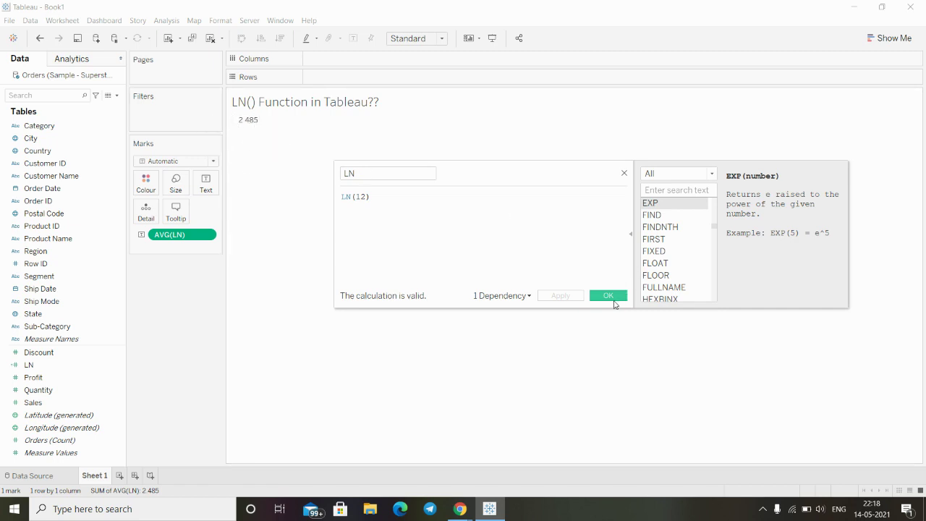
pyautogui.click(613, 296)
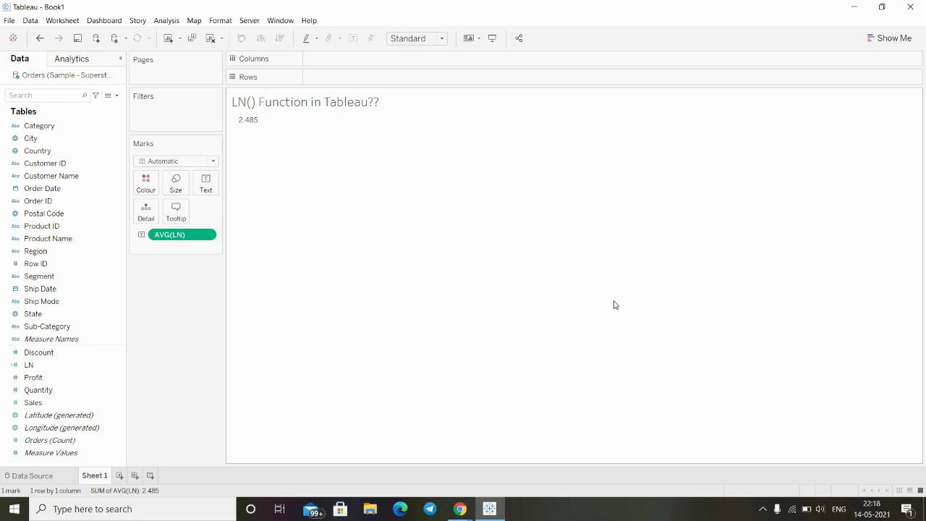